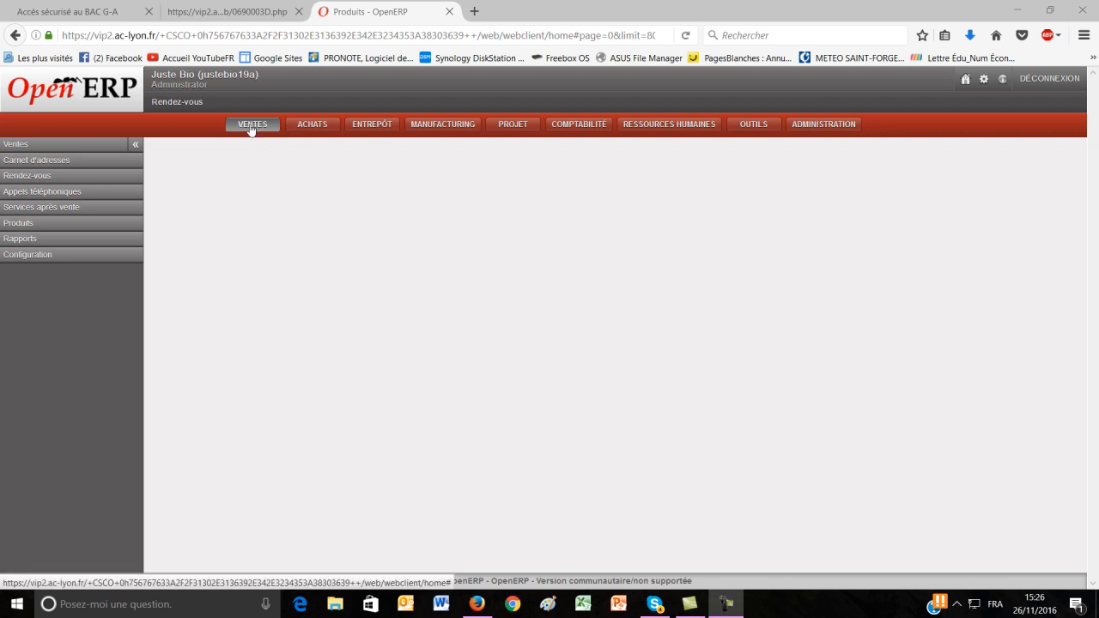
- Open the Produits list under Ventes and set the number of displayed records to Illimité
{"action": "left_click", "coordinate": [26, 229]}
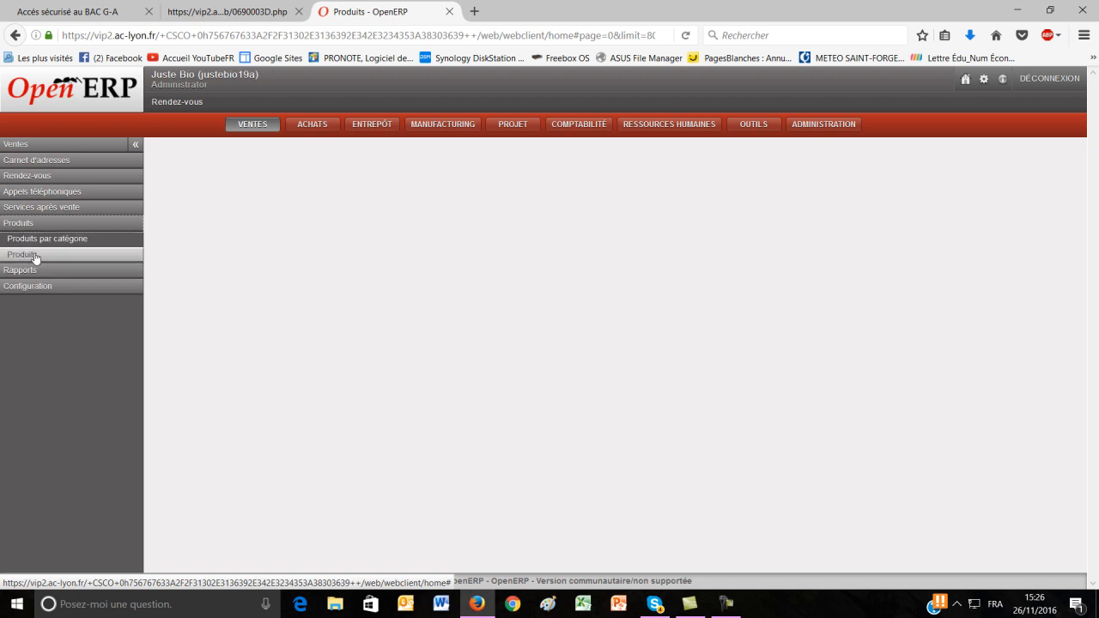
{"action": "left_click", "coordinate": [35, 255]}
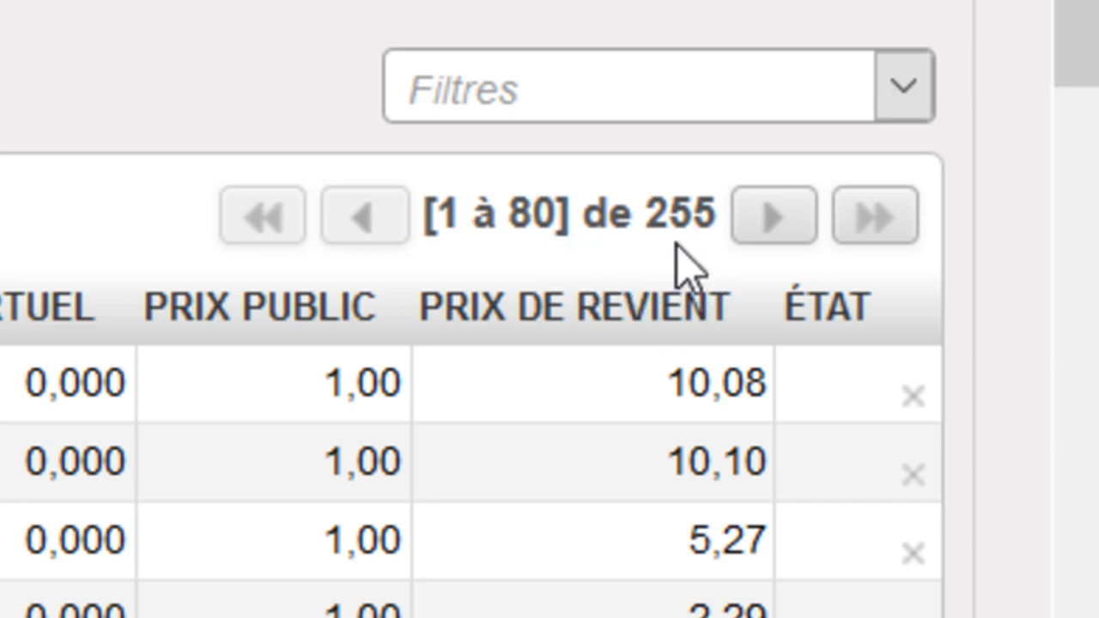
{"action": "left_click", "coordinate": [584, 220]}
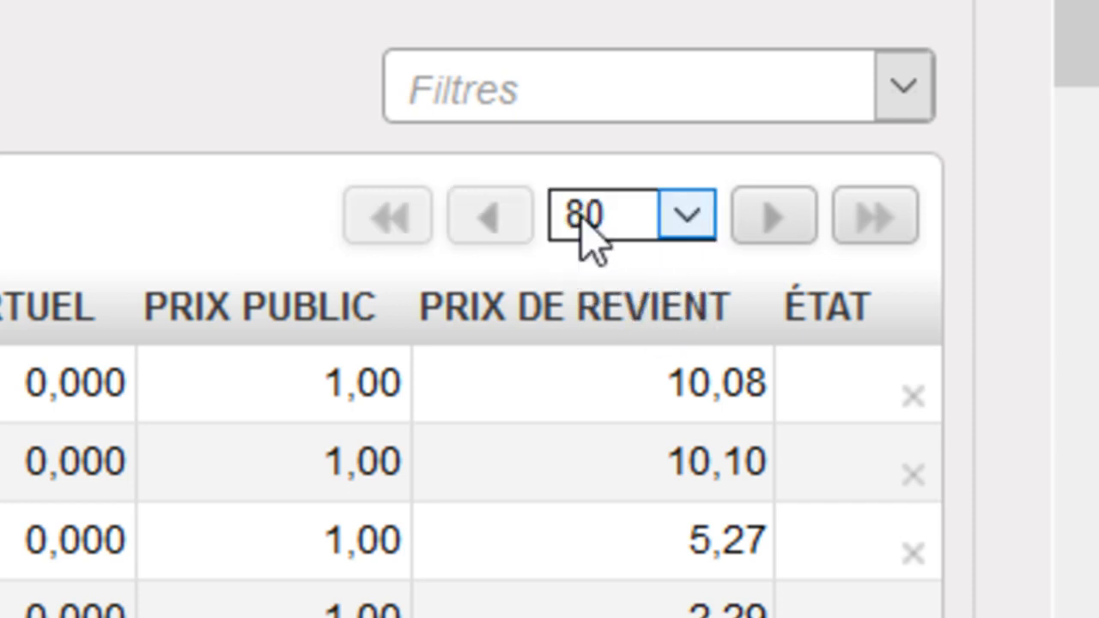
{"action": "left_click", "coordinate": [687, 216]}
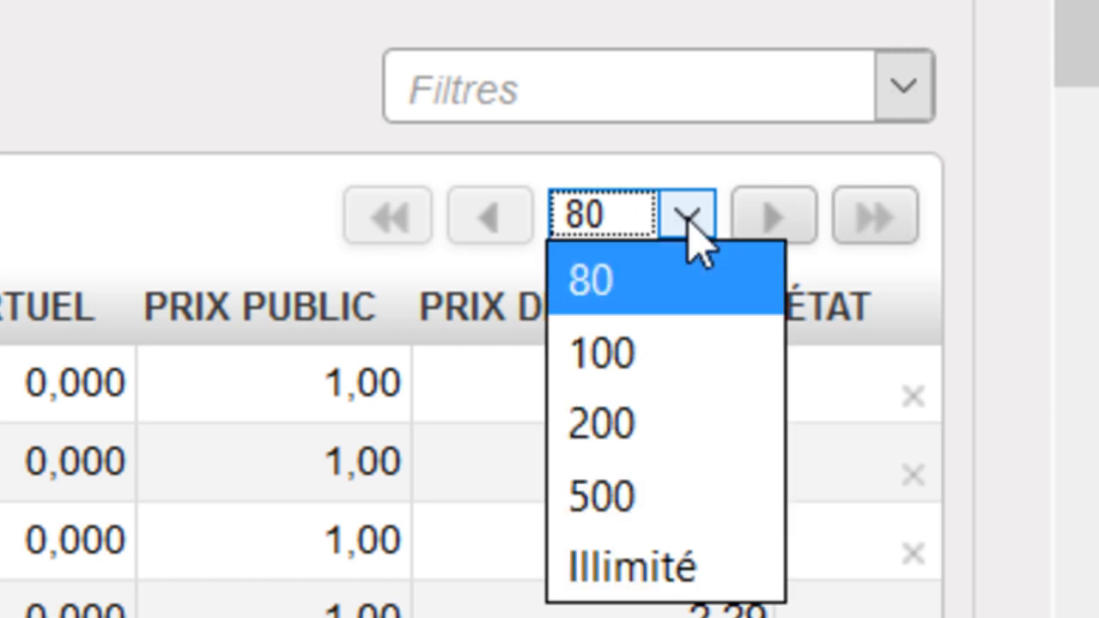
{"action": "left_click", "coordinate": [645, 576]}
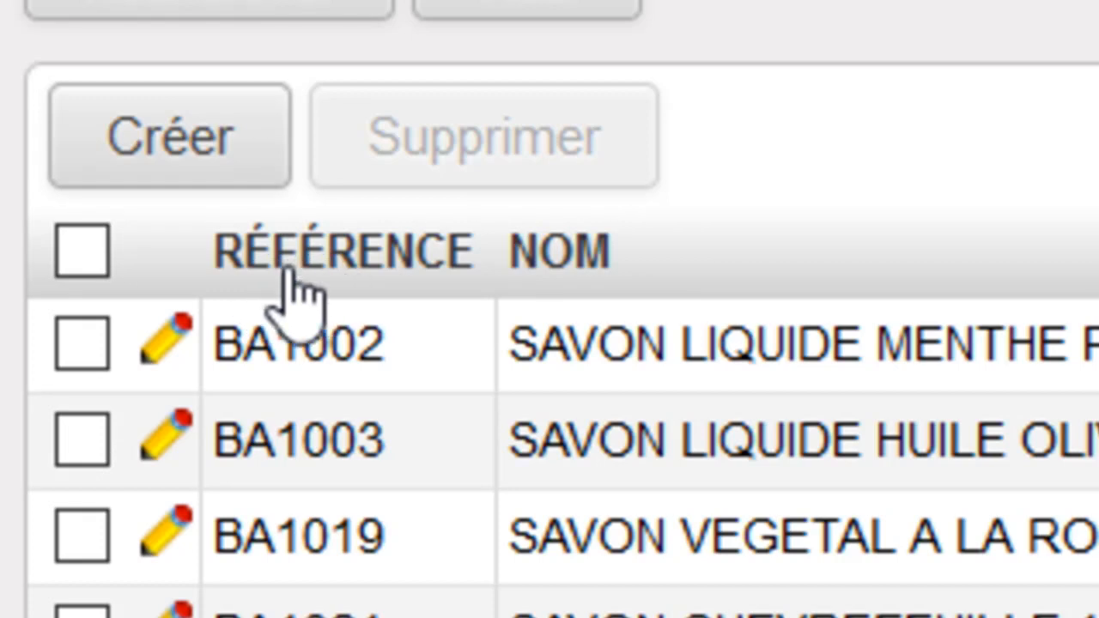
- Start a data export of all listed products with export type Tout type de données and format Excel
{"action": "left_click", "coordinate": [84, 252]}
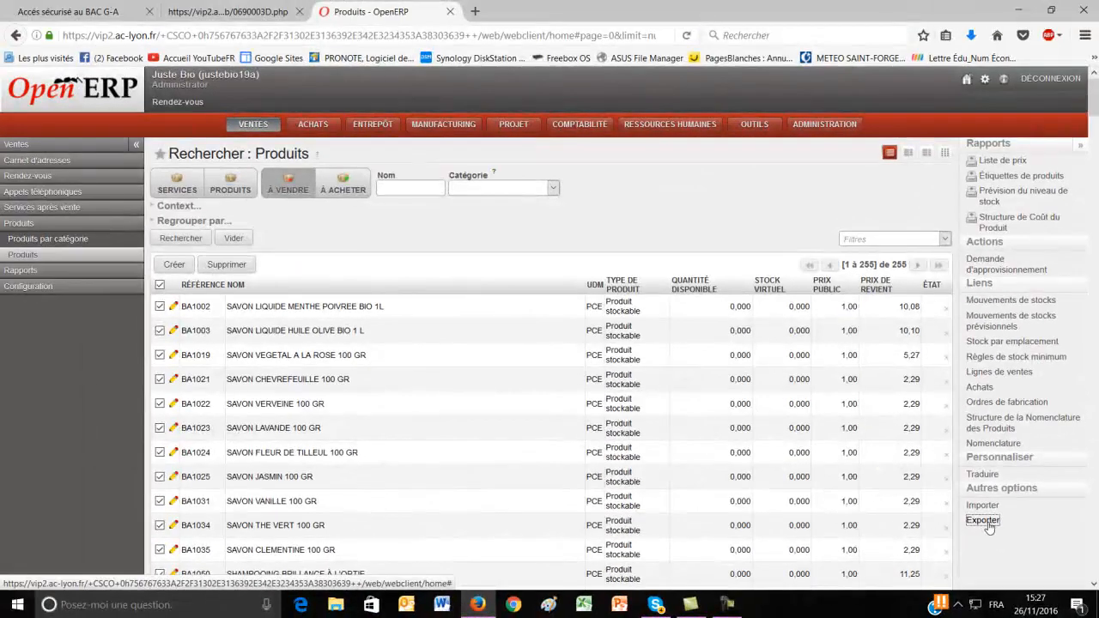
{"action": "left_click", "coordinate": [720, 306]}
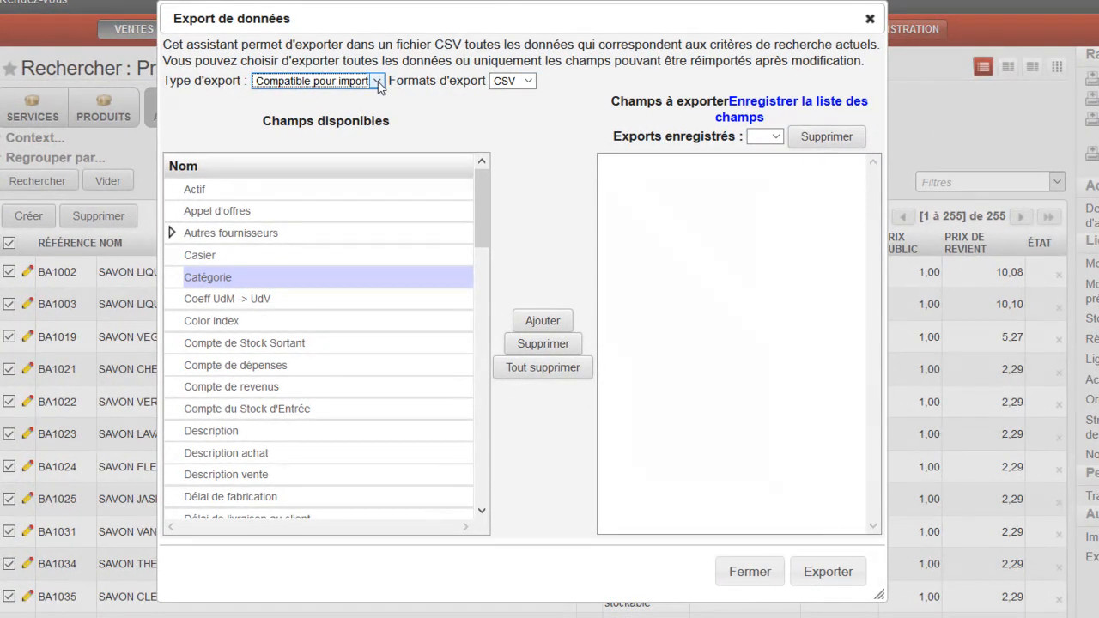
{"action": "left_click", "coordinate": [378, 81]}
{"action": "left_click", "coordinate": [350, 120]}
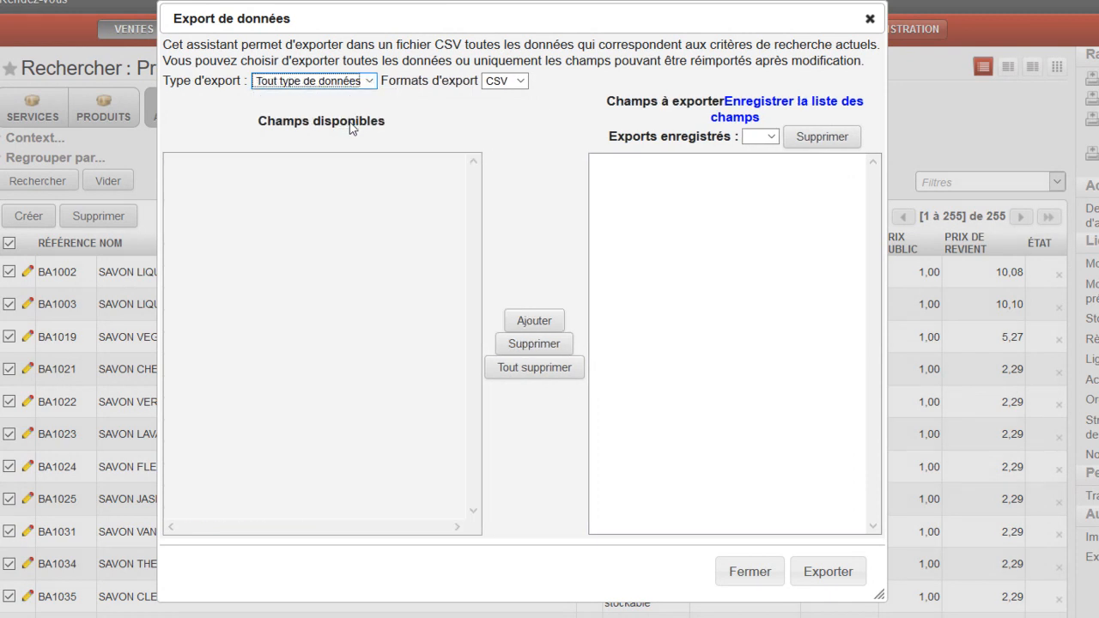
{"action": "left_click", "coordinate": [521, 81]}
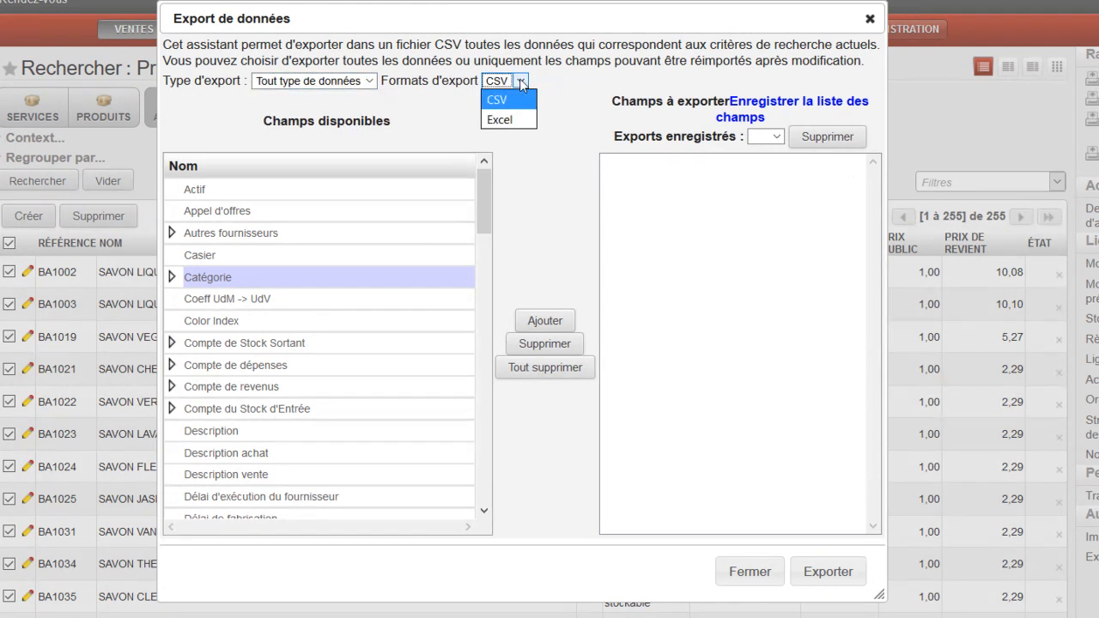
{"action": "left_click", "coordinate": [507, 121]}
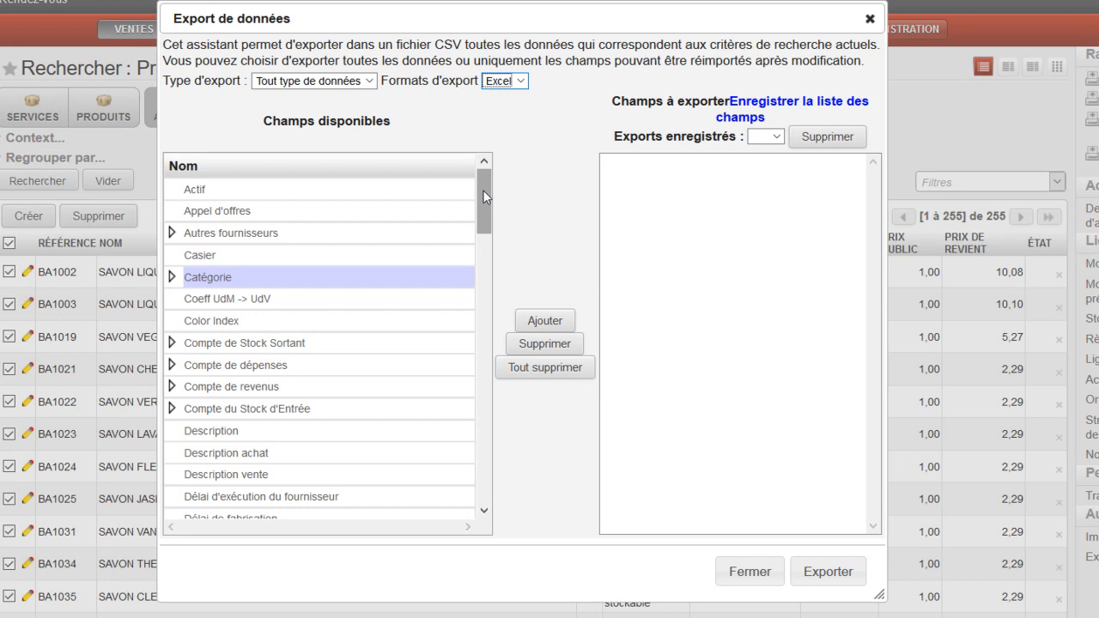
- Add the first Référence field and the second Nom field to the fields to export
{"action": "left_click_drag", "start_coordinate": [483, 189], "coordinate": [477, 410]}
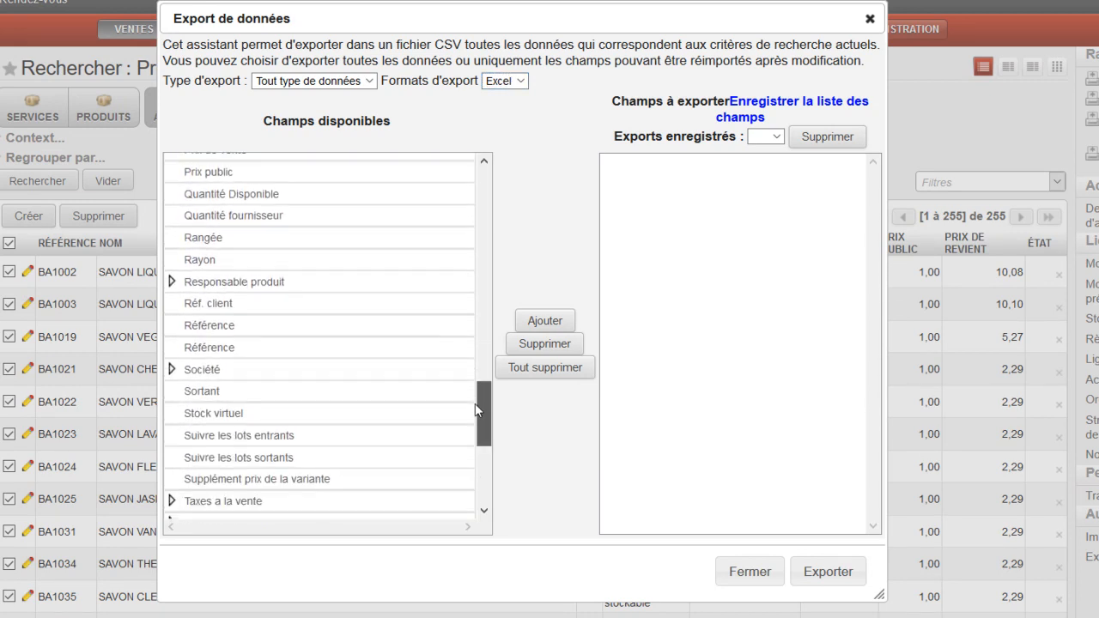
{"action": "double_click", "coordinate": [214, 331]}
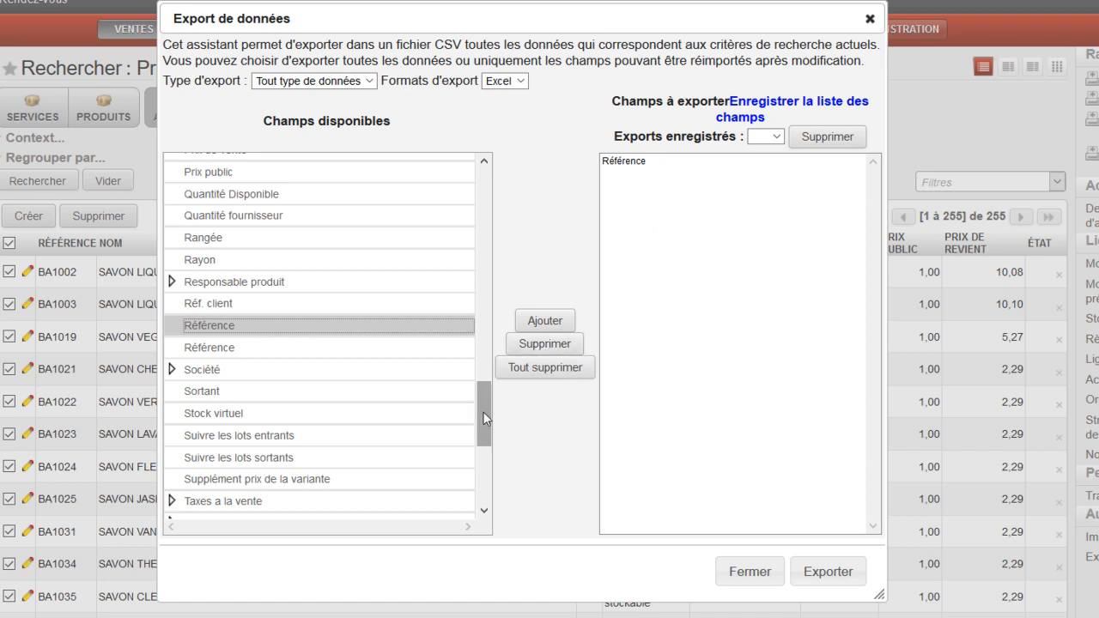
{"action": "left_click_drag", "start_coordinate": [483, 417], "coordinate": [483, 346]}
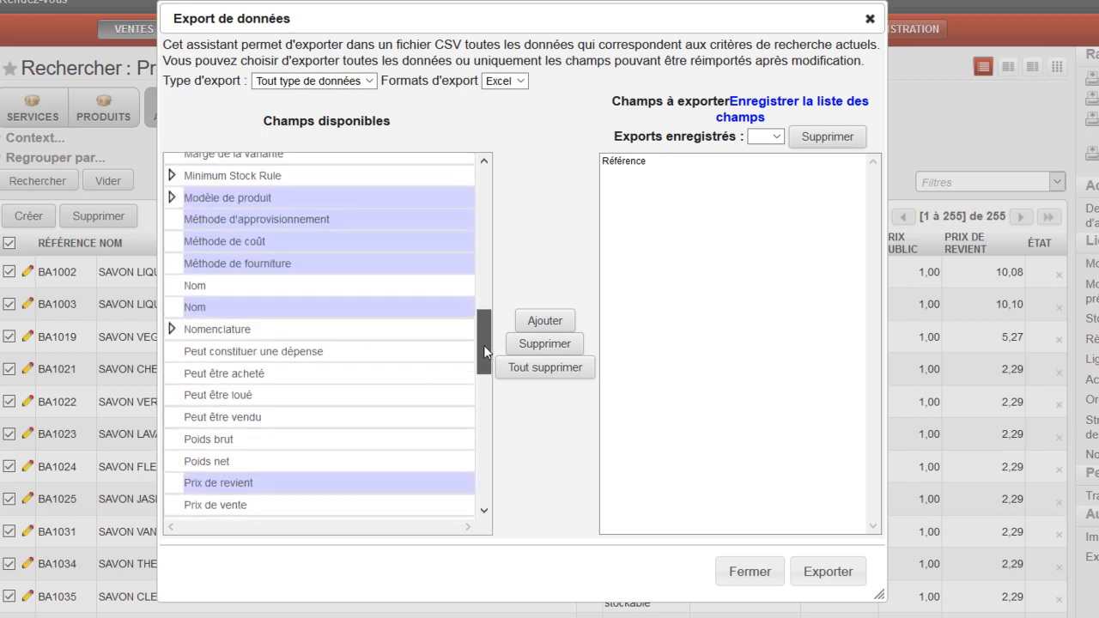
{"action": "left_click", "coordinate": [200, 311]}
{"action": "double_click", "coordinate": [199, 310]}
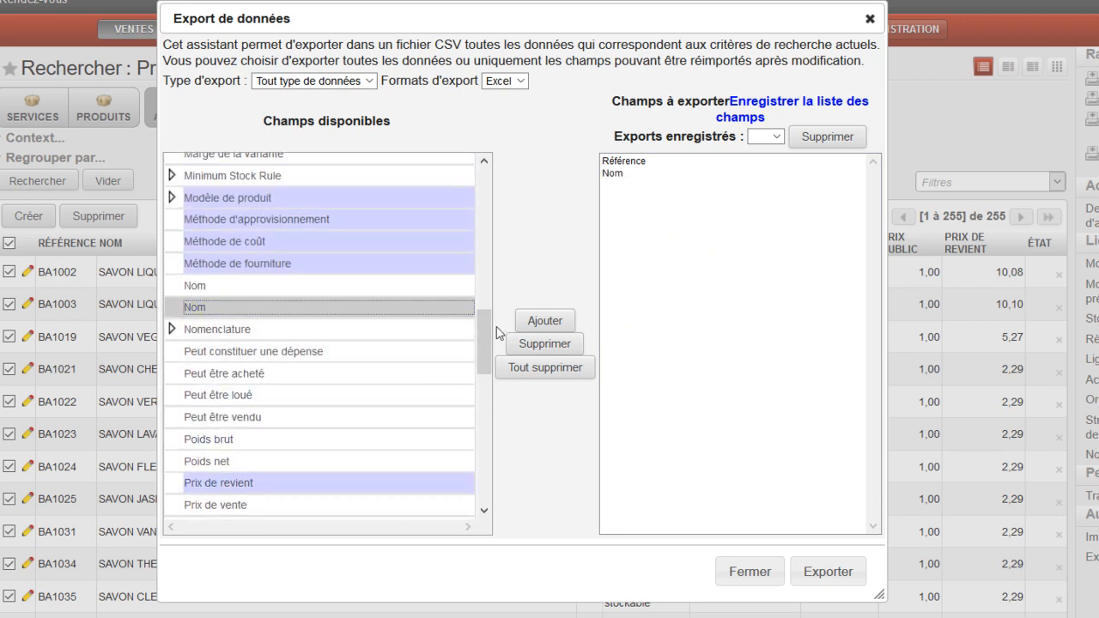
- Add the Prix de revient and Prix de vente fields to the fields to export
{"action": "left_click_drag", "start_coordinate": [480, 355], "coordinate": [481, 381]}
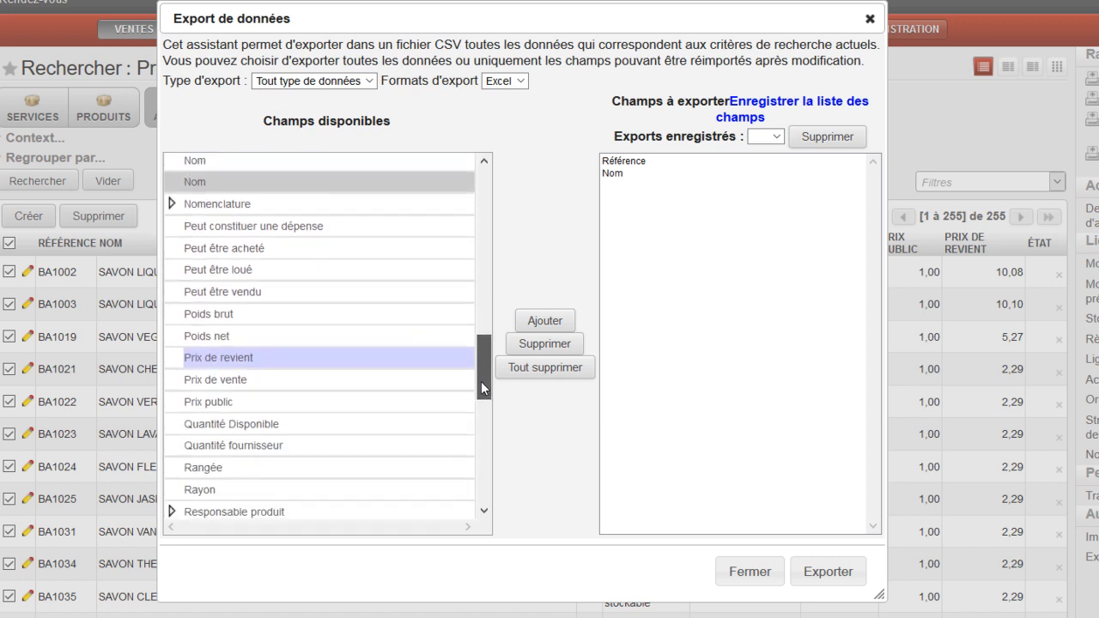
{"action": "double_click", "coordinate": [391, 357]}
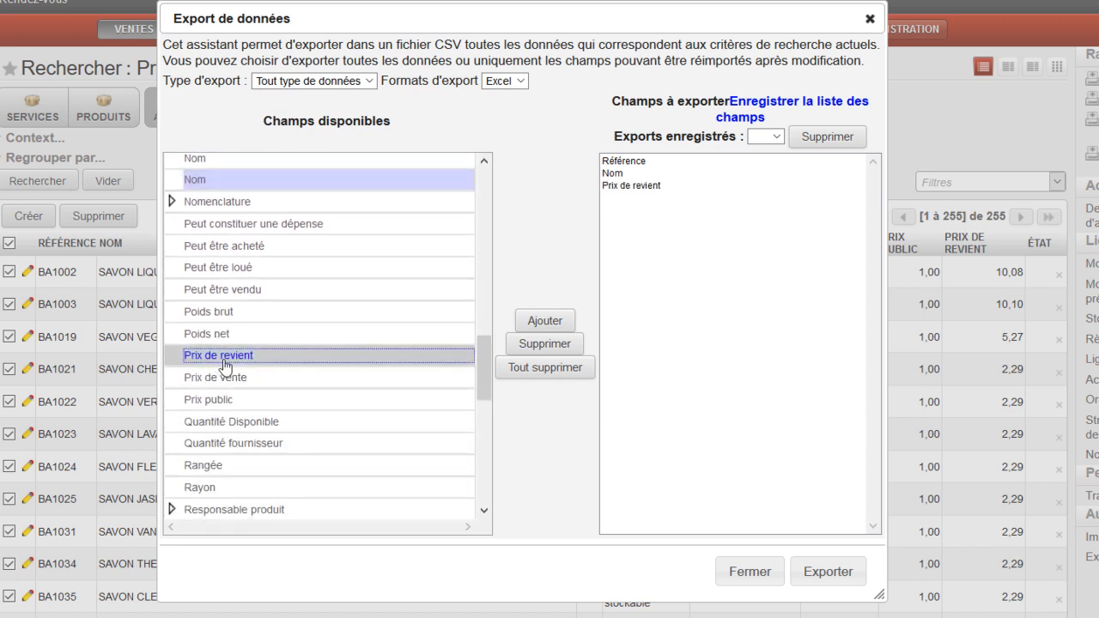
{"action": "left_click_drag", "start_coordinate": [482, 373], "coordinate": [478, 389]}
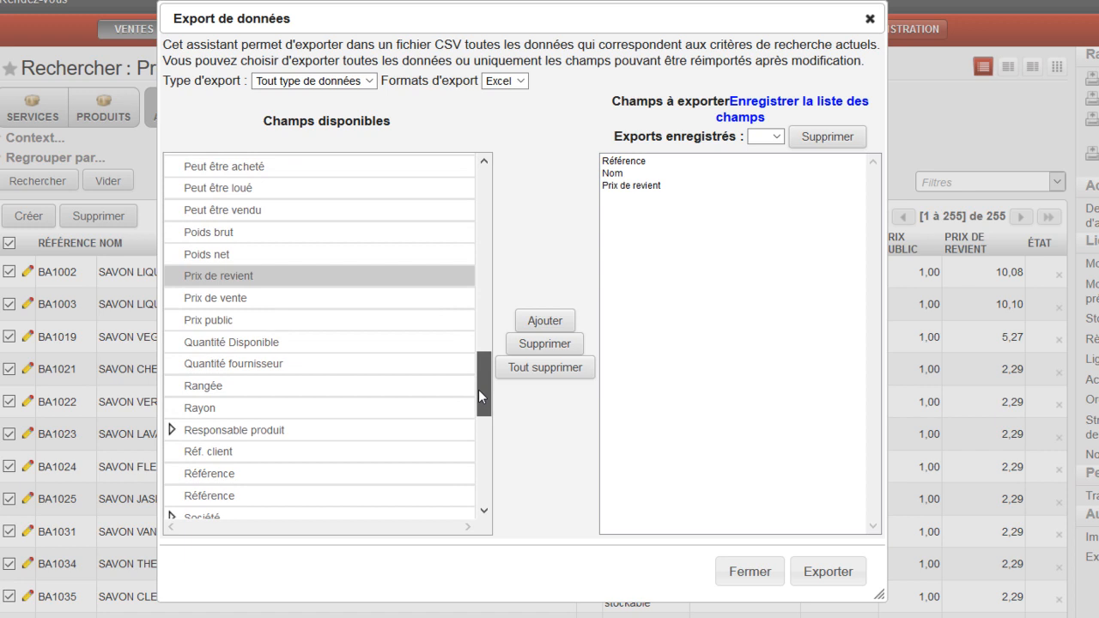
{"action": "left_click", "coordinate": [230, 298]}
{"action": "double_click", "coordinate": [230, 303]}
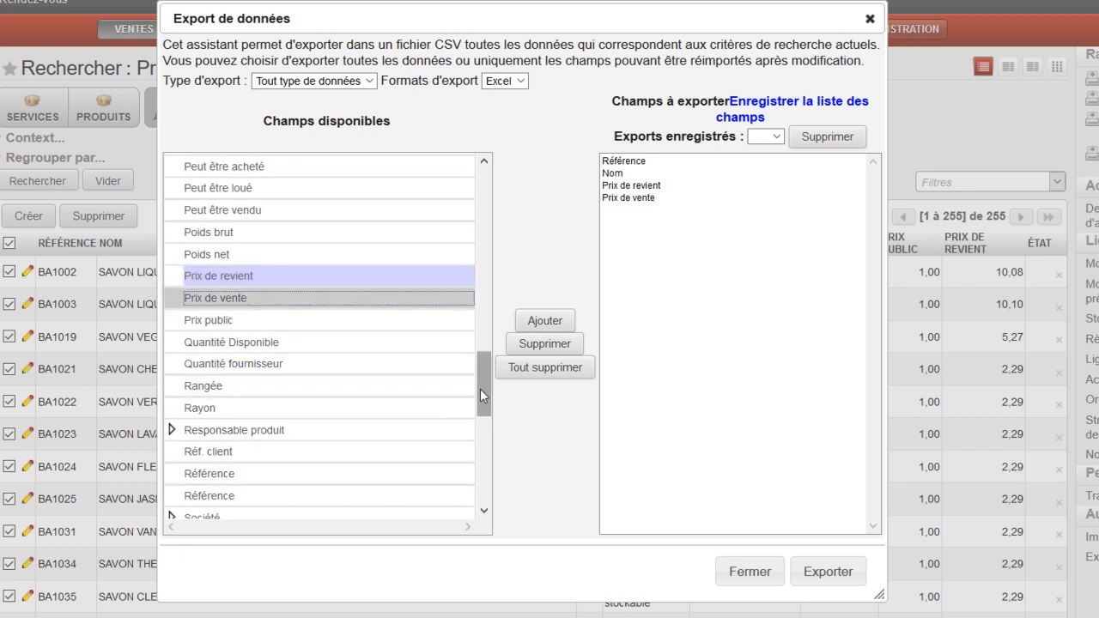
- Expand Fournisseur principal in the available fields and add Fournisseur principal/Nom to the export
{"action": "left_click_drag", "start_coordinate": [484, 390], "coordinate": [483, 391]}
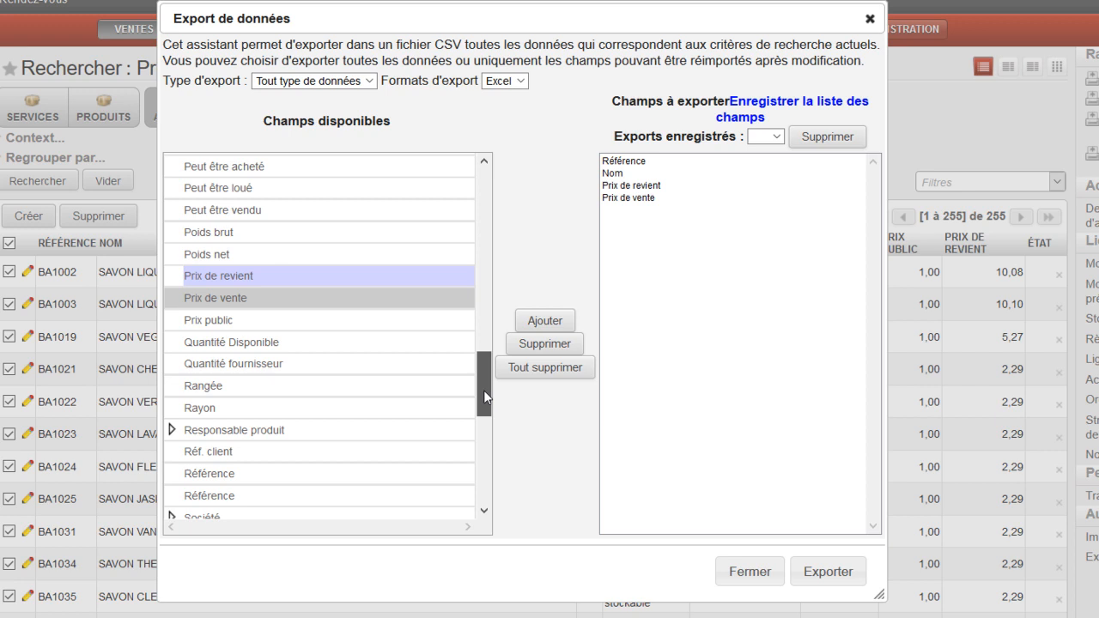
{"action": "left_click_drag", "start_coordinate": [484, 390], "coordinate": [475, 289]}
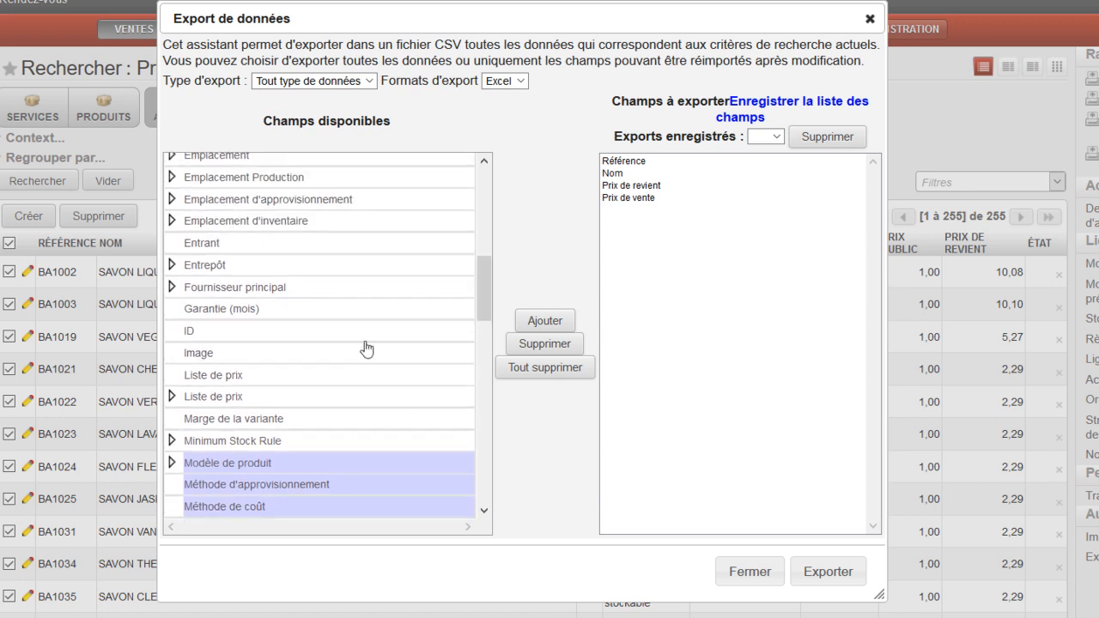
{"action": "left_click", "coordinate": [172, 289]}
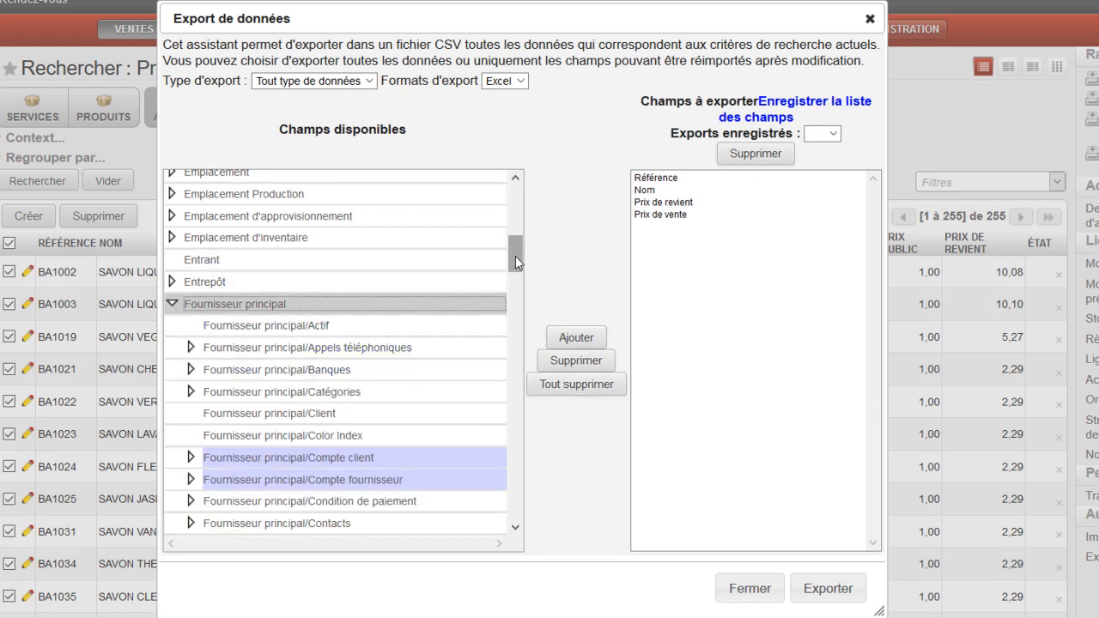
{"action": "left_click_drag", "start_coordinate": [515, 256], "coordinate": [515, 266]}
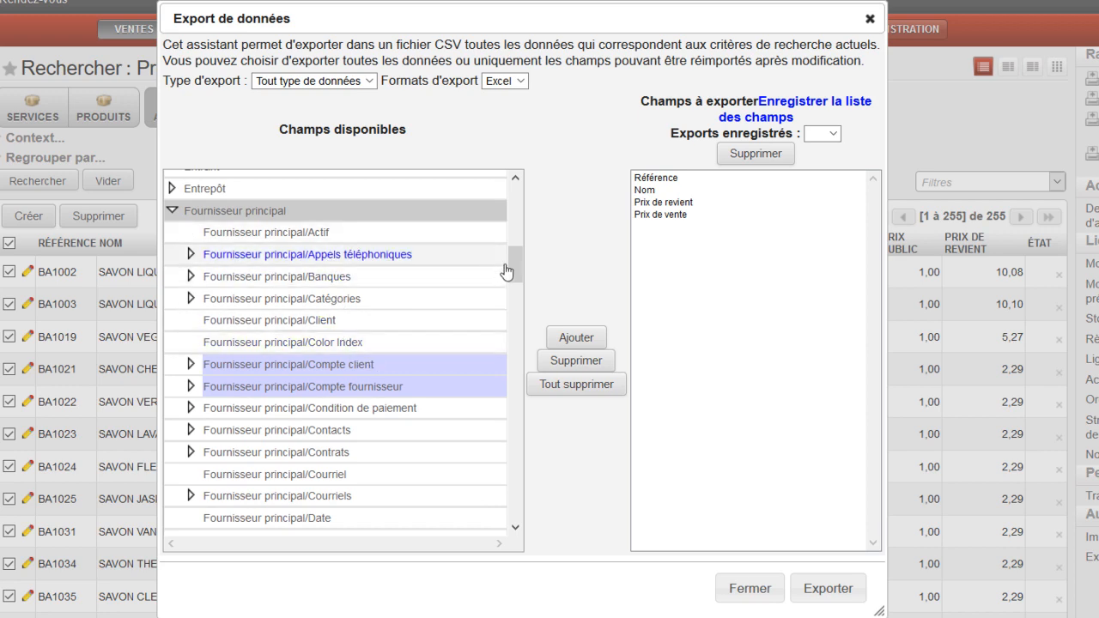
{"action": "left_click_drag", "start_coordinate": [516, 277], "coordinate": [513, 332]}
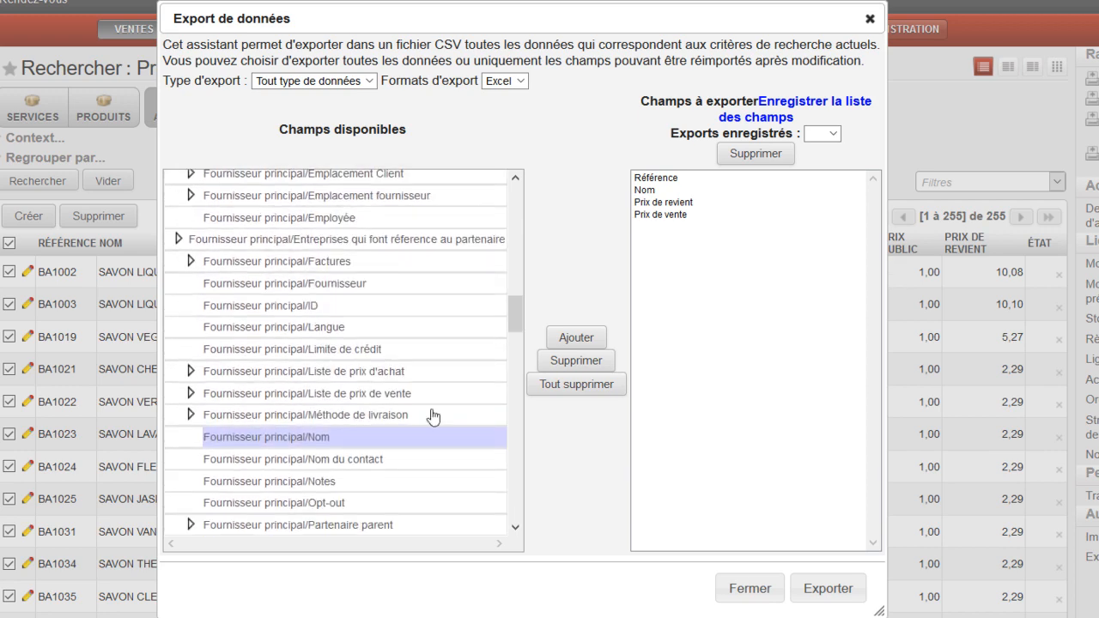
{"action": "left_click", "coordinate": [319, 440]}
{"action": "double_click", "coordinate": [319, 440]}
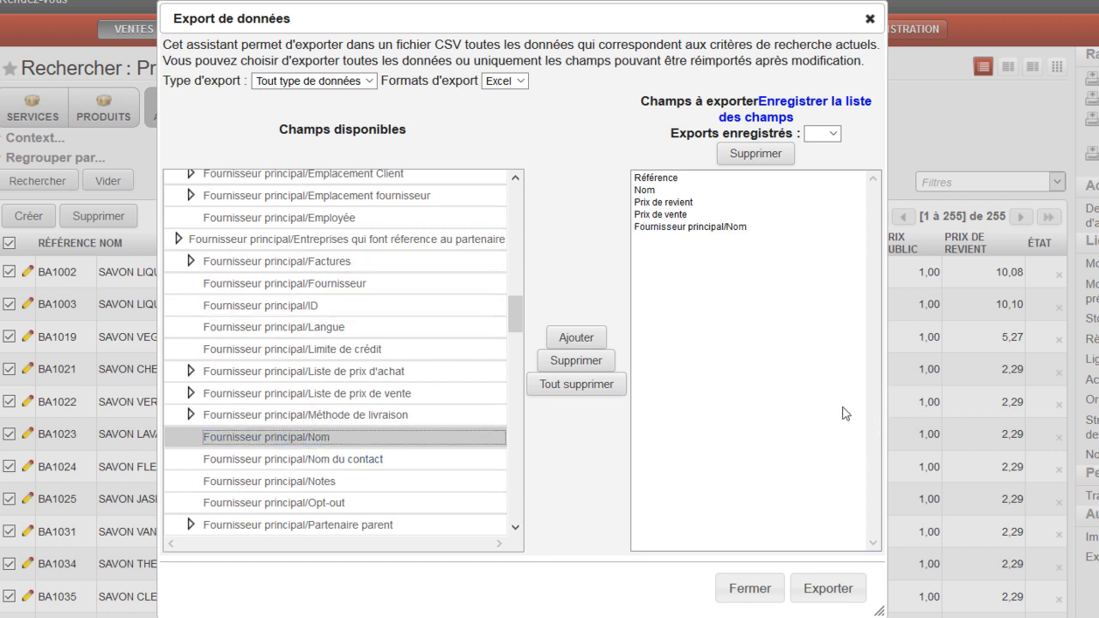
- Export the data to product.product.xls, opening it in Microsoft Excel, and enable editing after dismissing the Office Tab registration
{"action": "left_click", "coordinate": [829, 591]}
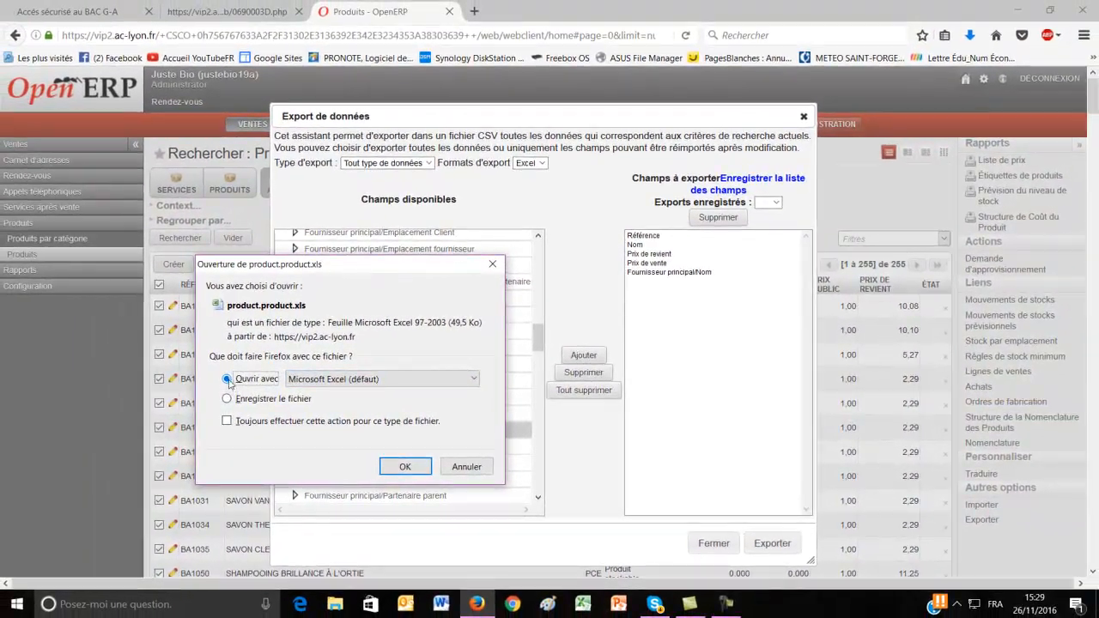
{"action": "left_click", "coordinate": [413, 471]}
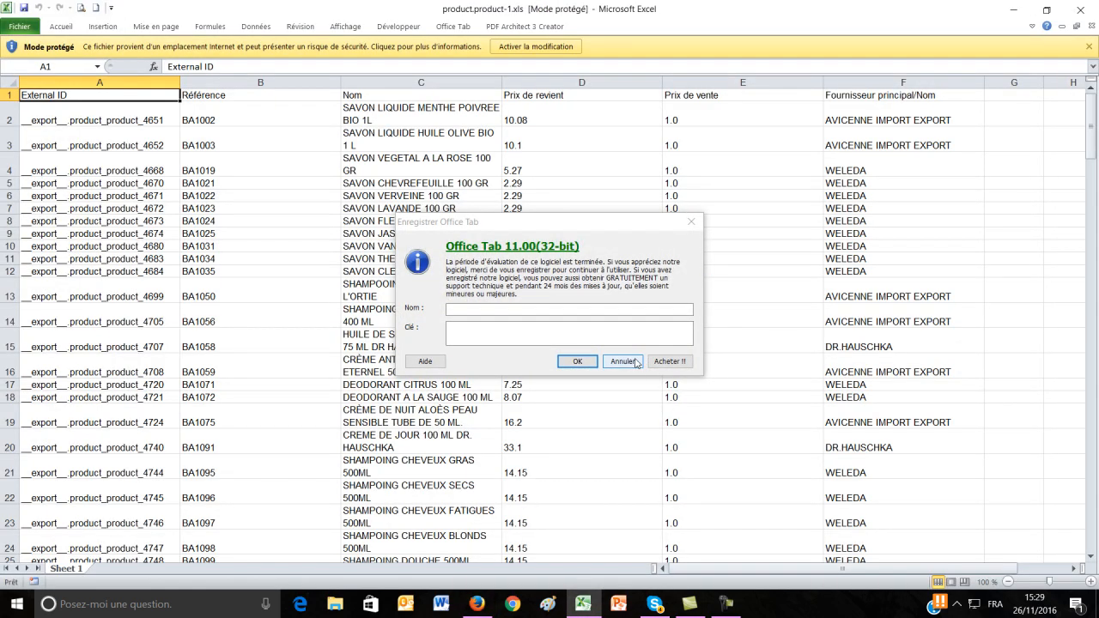
{"action": "left_click", "coordinate": [632, 360]}
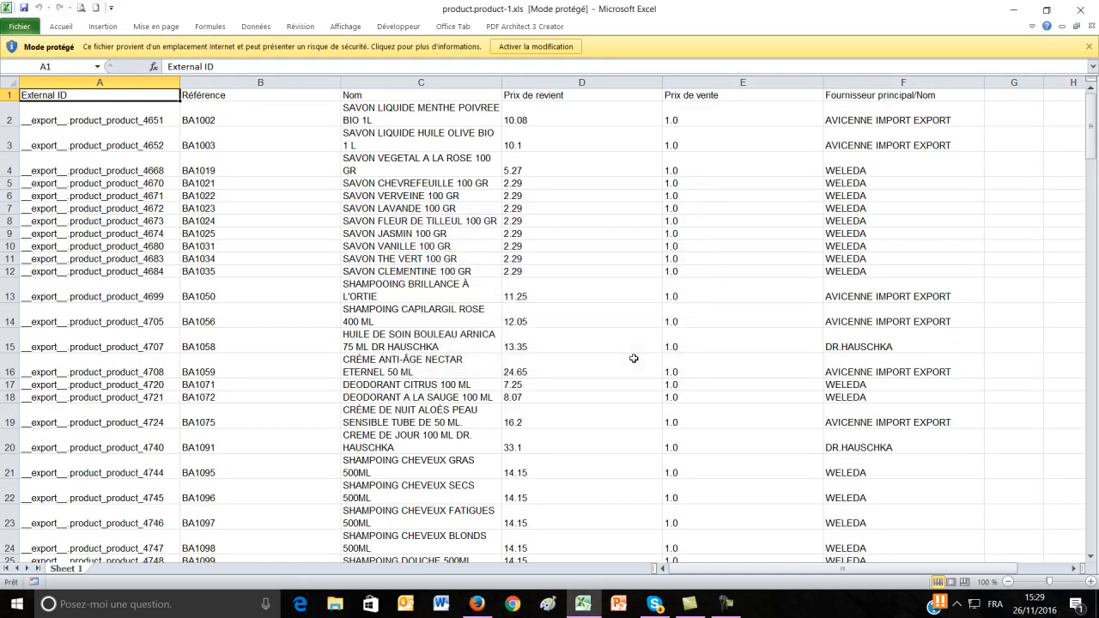
{"action": "left_click", "coordinate": [546, 47]}
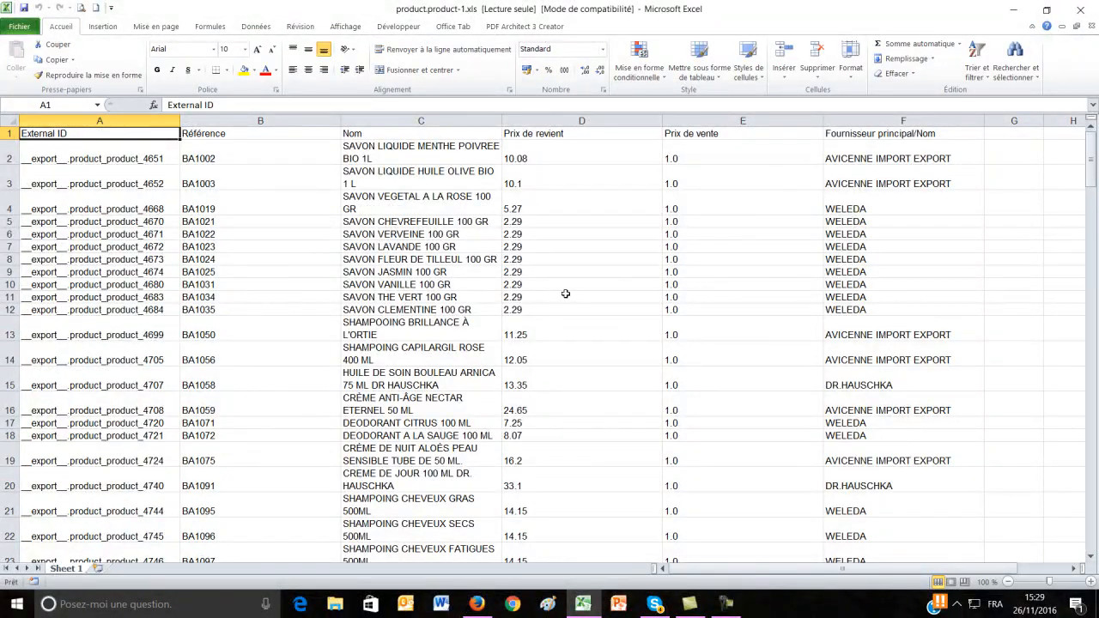
- Delete the External ID column from the exported sheet
{"action": "left_click", "coordinate": [99, 120]}
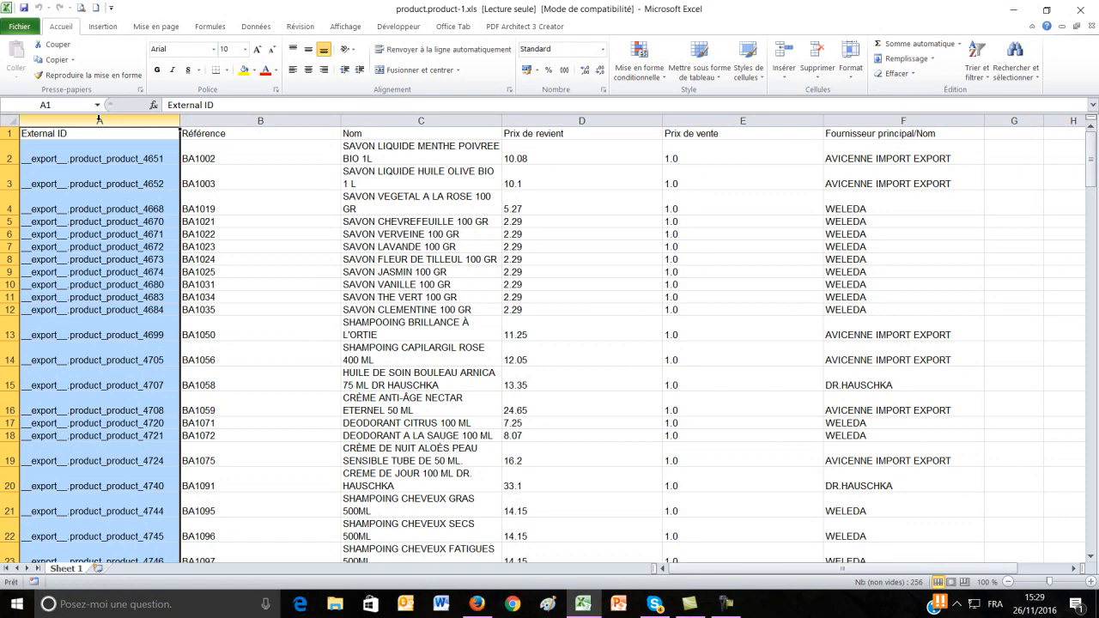
{"action": "right_click", "coordinate": [99, 120]}
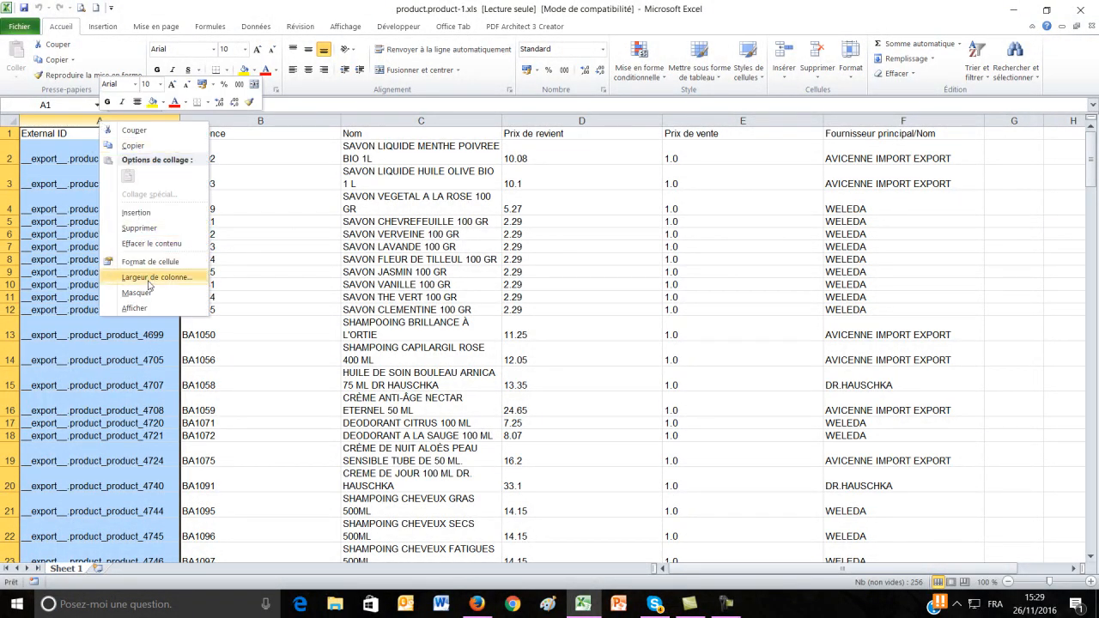
{"action": "left_click", "coordinate": [155, 227]}
{"action": "left_click", "coordinate": [326, 287]}
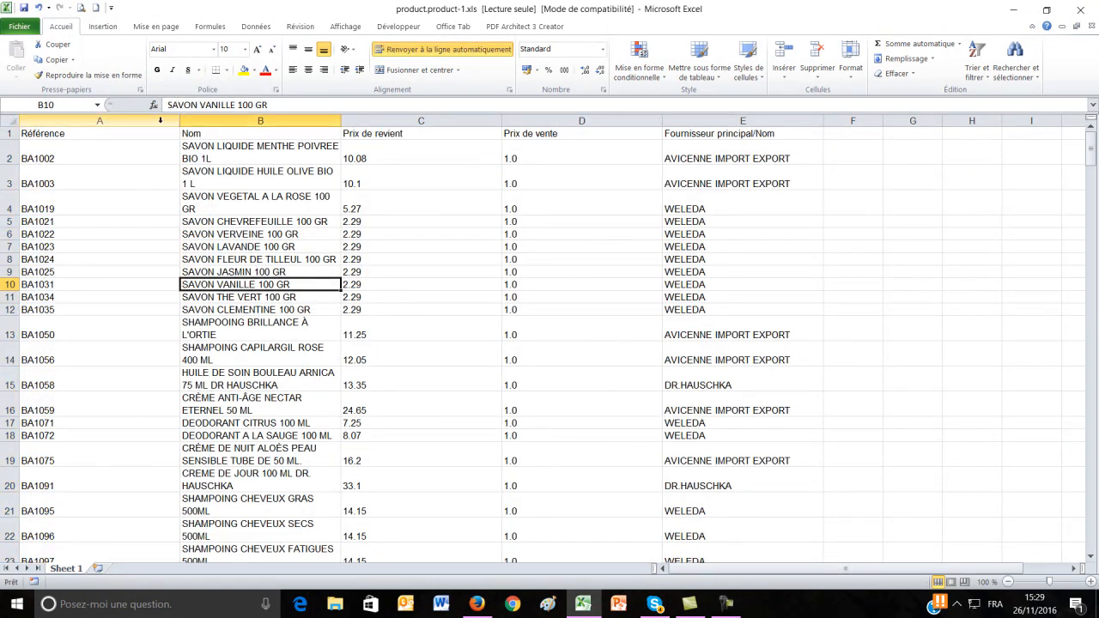
- Narrow the Référence column slightly and widen the Nom column
{"action": "left_click", "coordinate": [176, 133]}
{"action": "left_click_drag", "start_coordinate": [184, 121], "coordinate": [160, 120]}
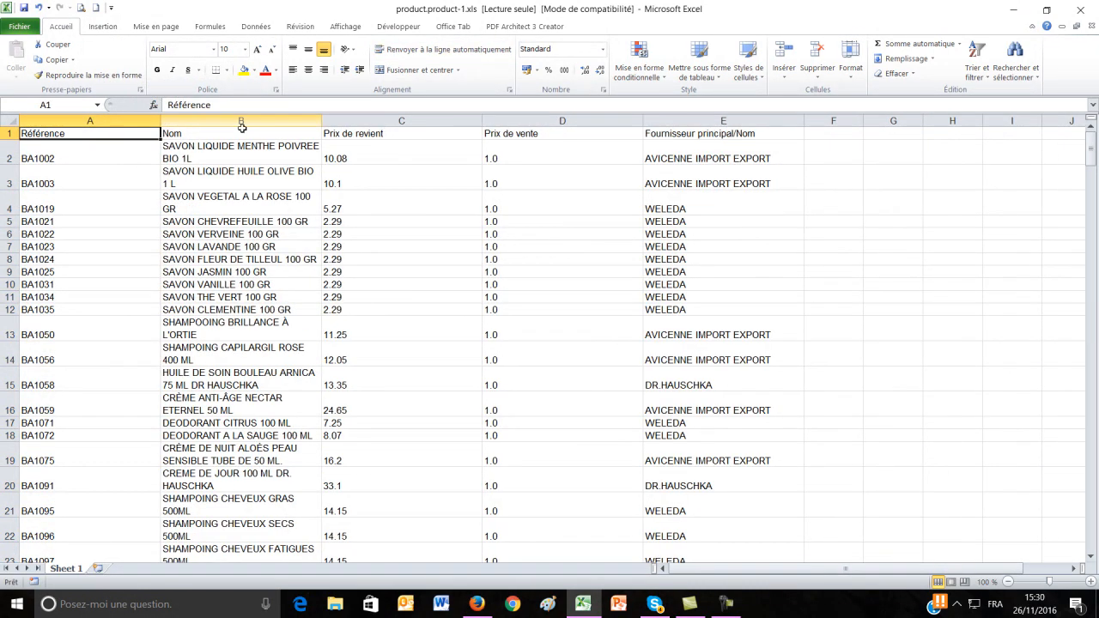
{"action": "left_click_drag", "start_coordinate": [322, 121], "coordinate": [348, 122]}
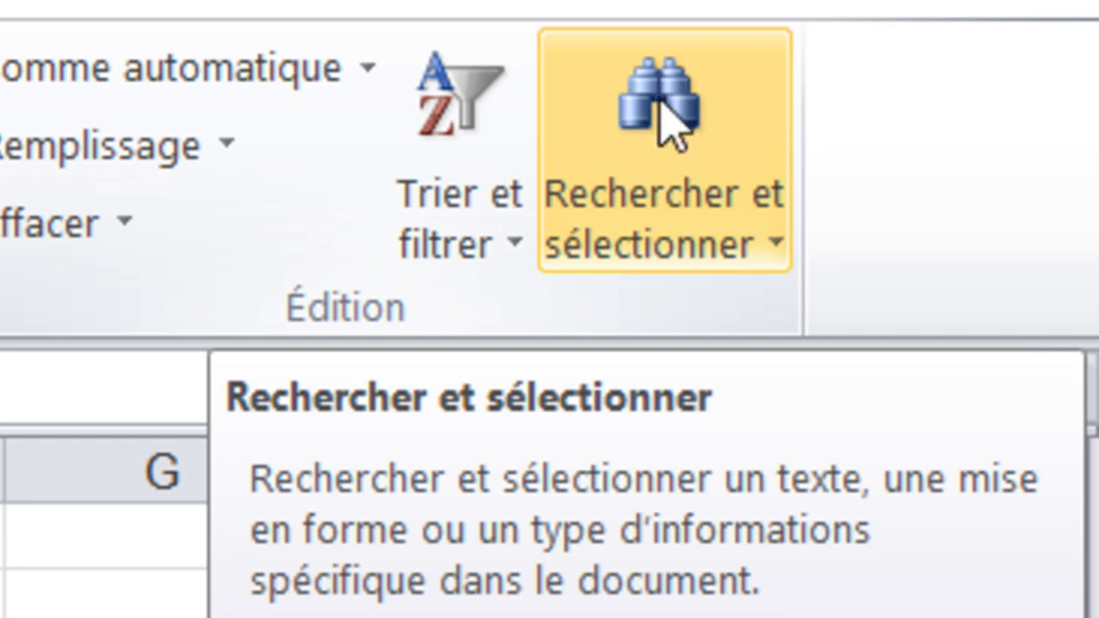
- Replace every period with a comma throughout the sheet using find and replace
{"action": "left_click", "coordinate": [674, 120]}
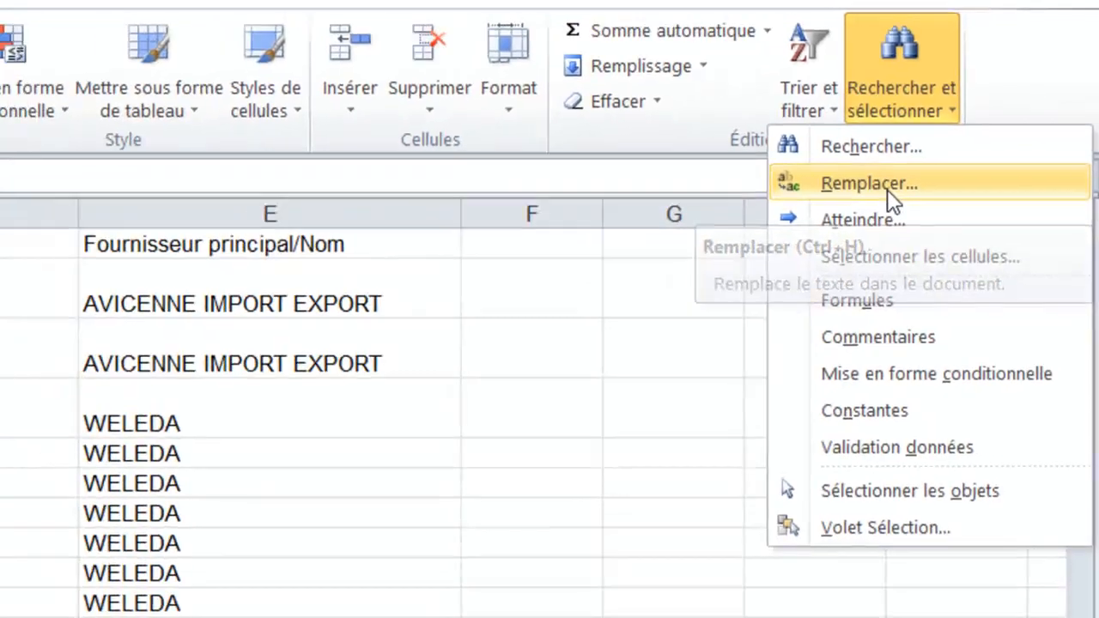
{"action": "left_click", "coordinate": [639, 405]}
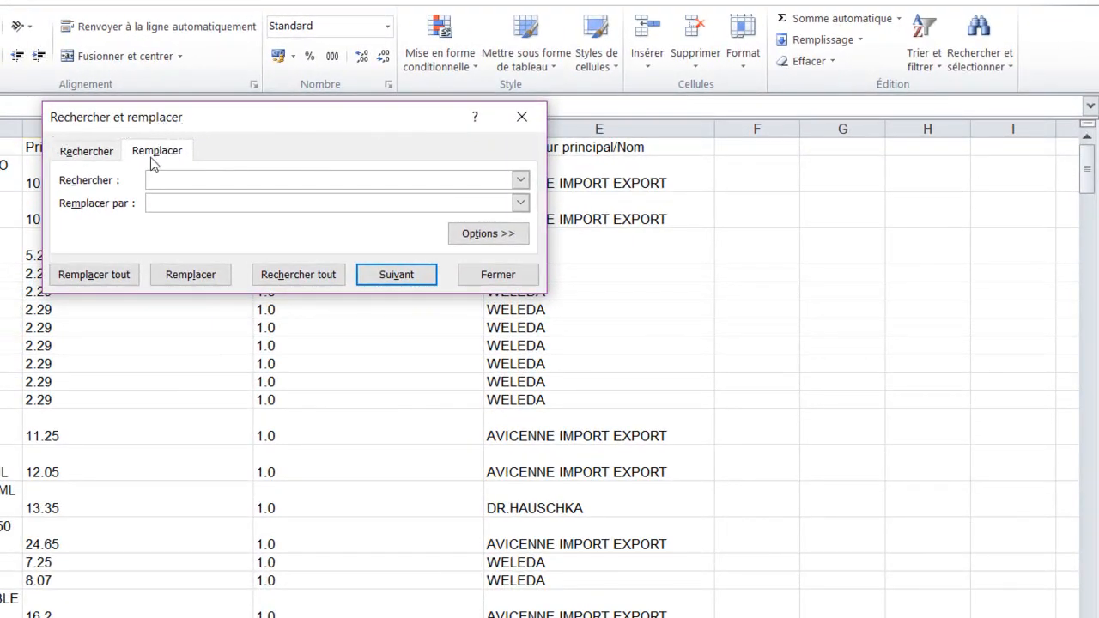
{"action": "left_click", "coordinate": [96, 155]}
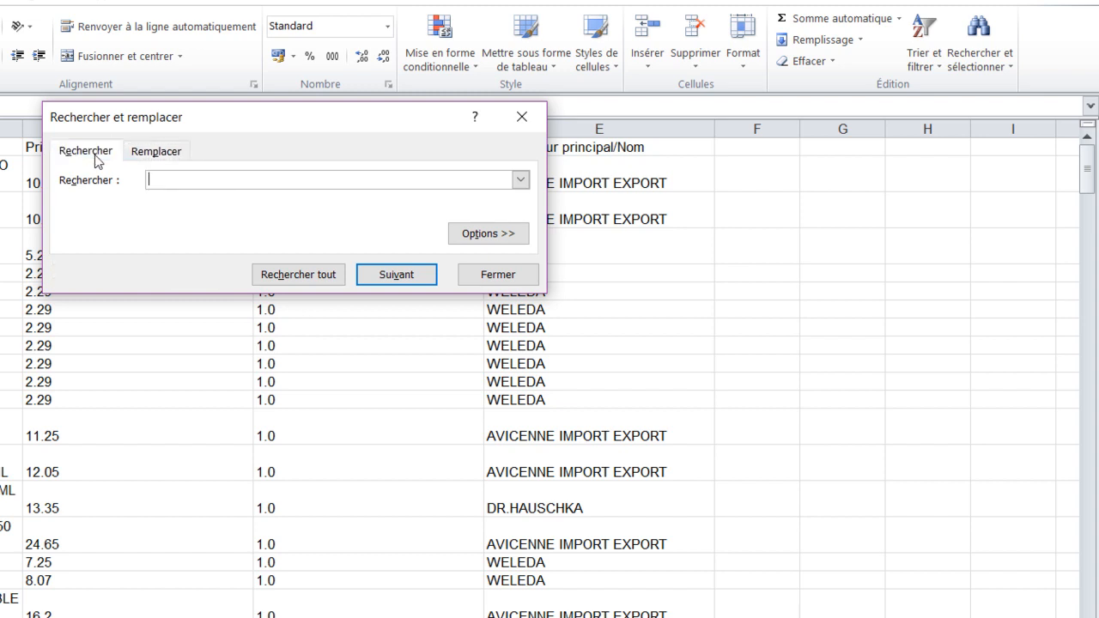
{"action": "left_click", "coordinate": [142, 159]}
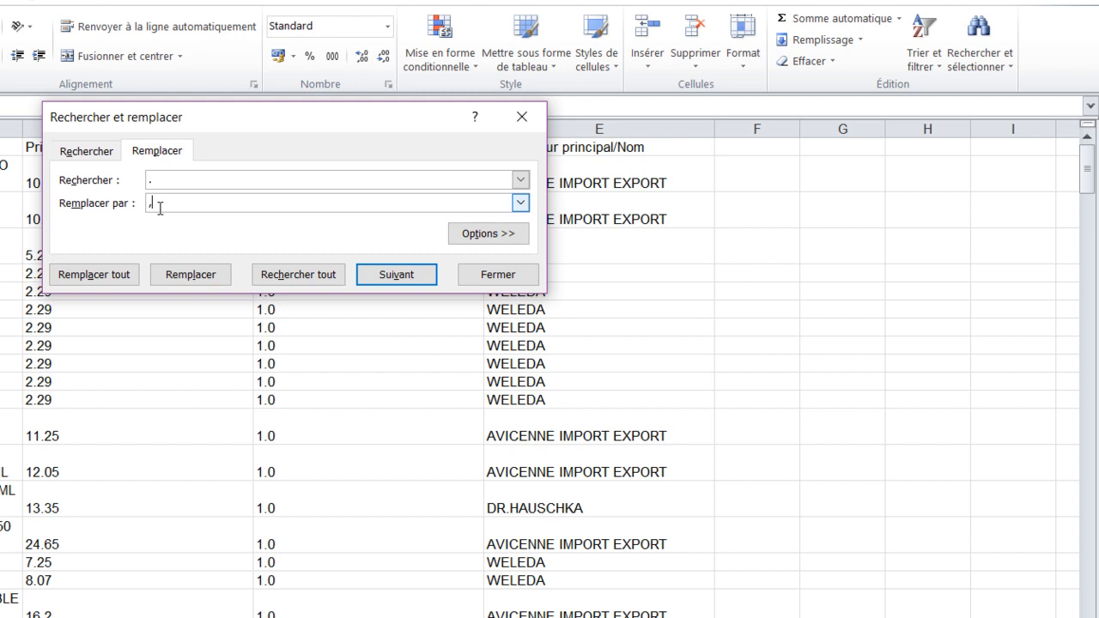
{"action": "left_click", "coordinate": [114, 276]}
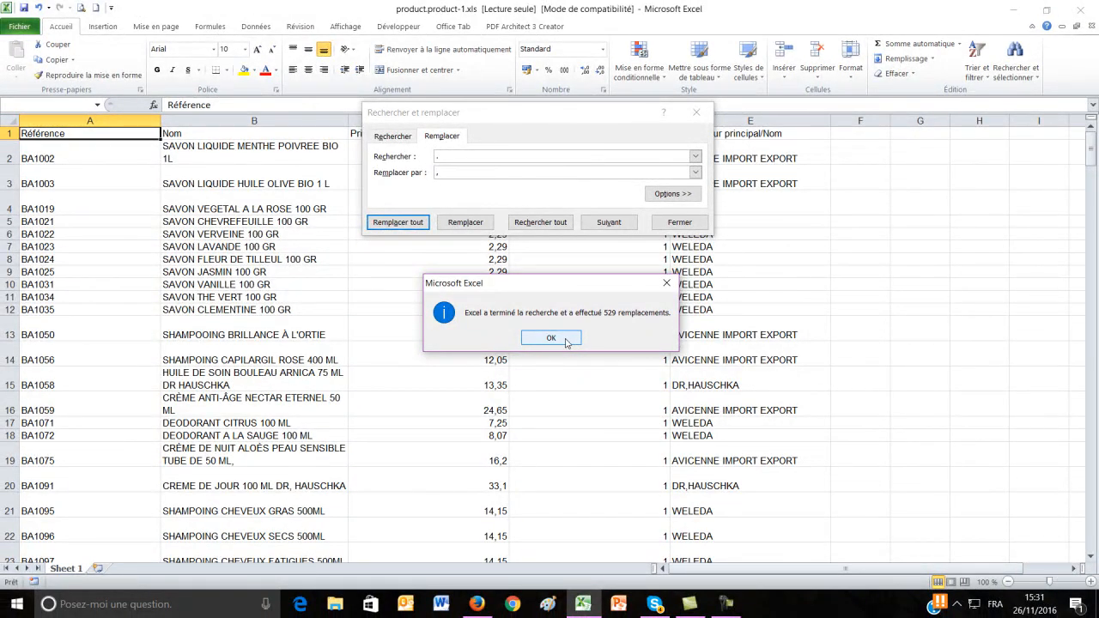
{"action": "left_click", "coordinate": [566, 340]}
{"action": "left_click", "coordinate": [694, 223]}
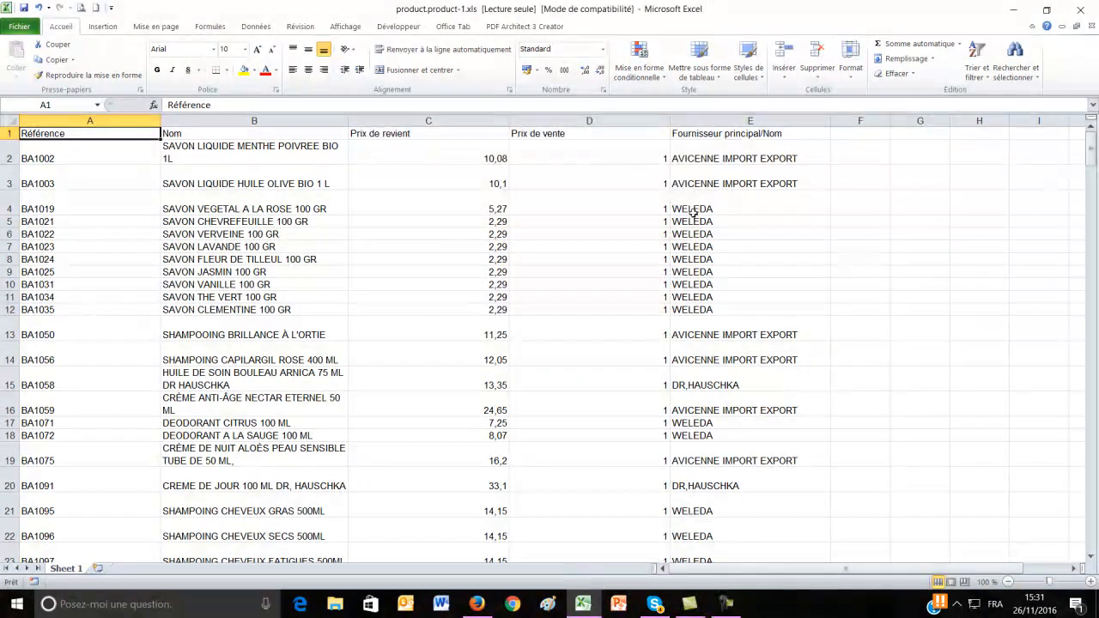